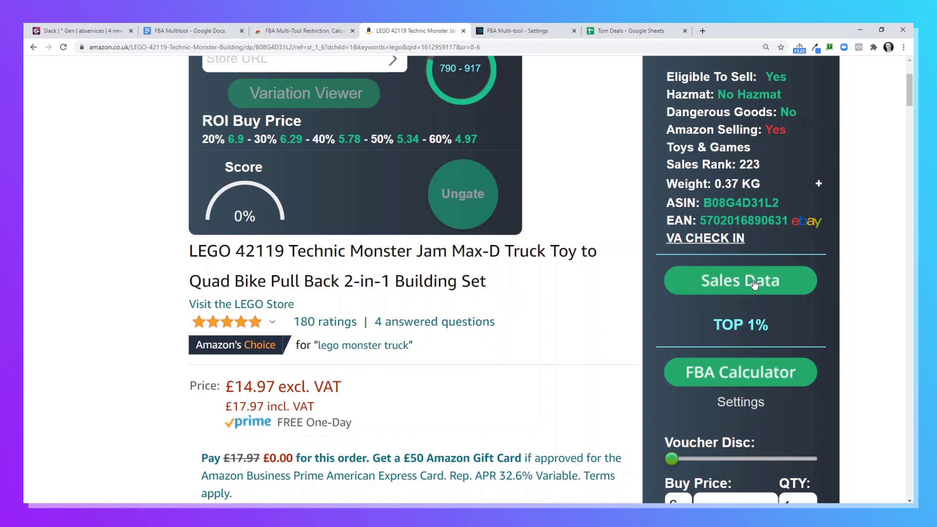
# - Open the sales data for the LEGO Monster Jam truck and review its average prices, ranks and seller list
pyautogui.click(754, 280)
pyautogui.hscroll(-3, 619, 287)
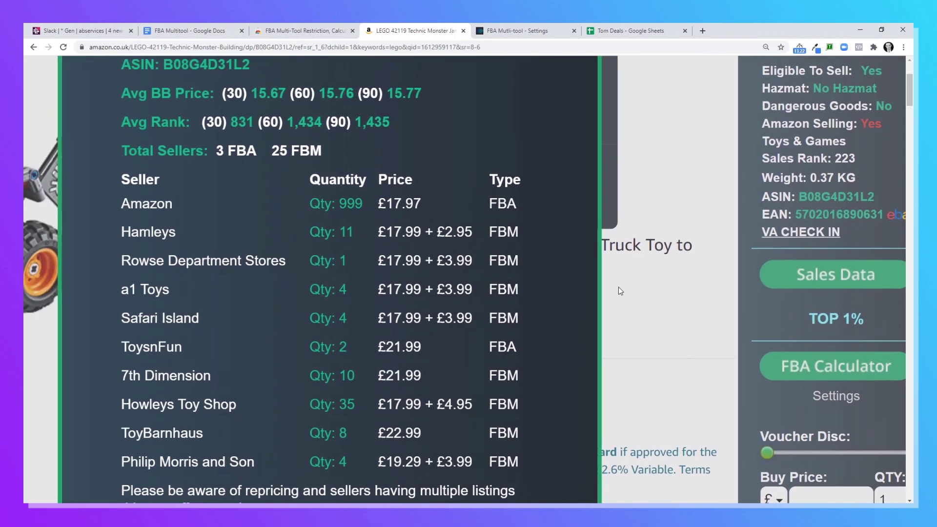
pyautogui.hscroll(-3, 619, 288)
pyautogui.scroll(1, 619, 288)
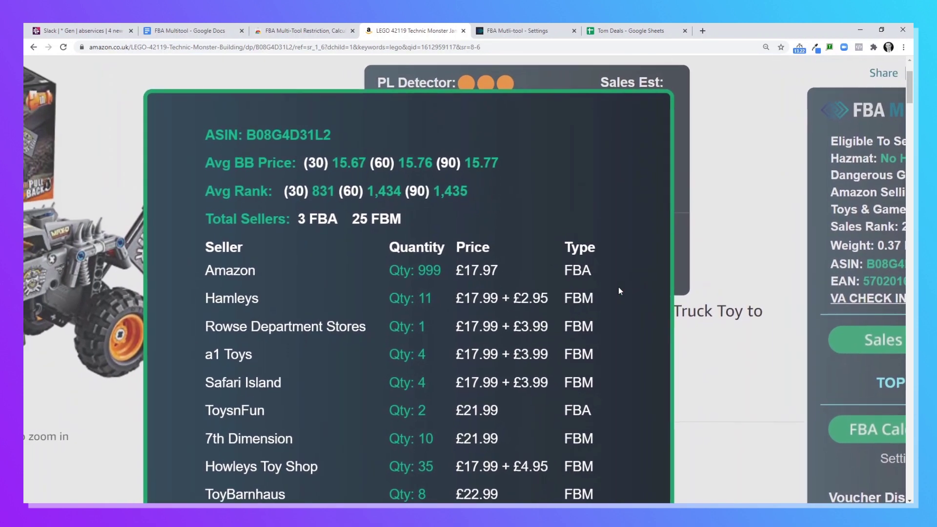
pyautogui.scroll(-1, 618, 290)
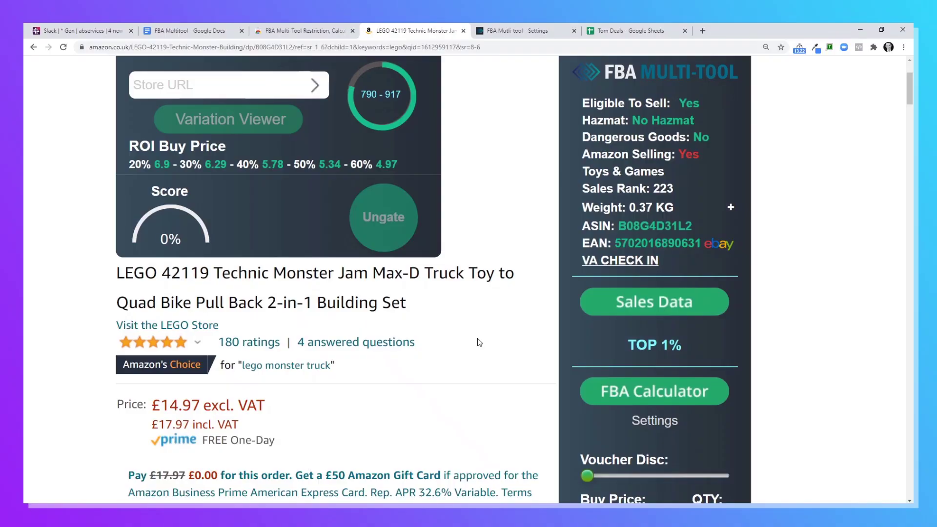
# - Set the sell price in the FBA calculator to 17.97
pyautogui.scroll(-1, 478, 342)
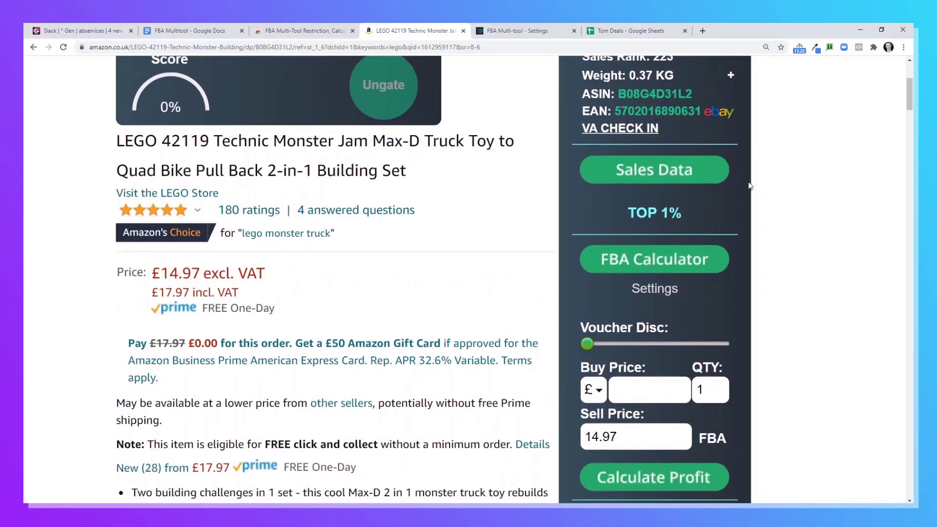
pyautogui.scroll(-3, 751, 186)
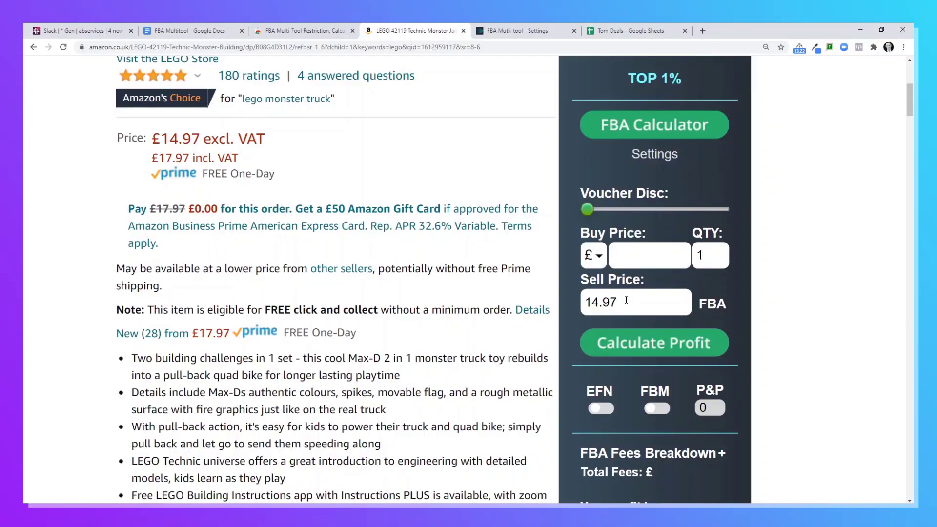
pyautogui.moveTo(625, 307); pyautogui.dragTo(542, 306)
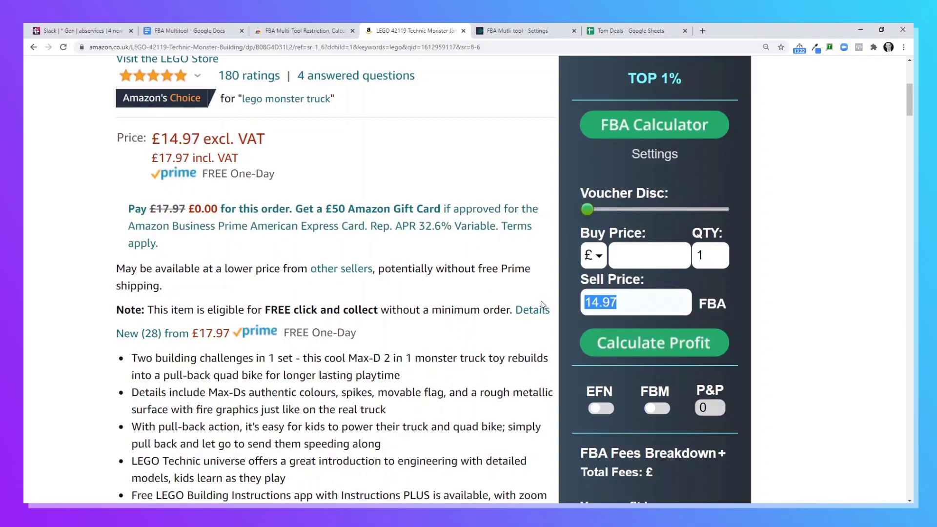
pyautogui.write('18.97')
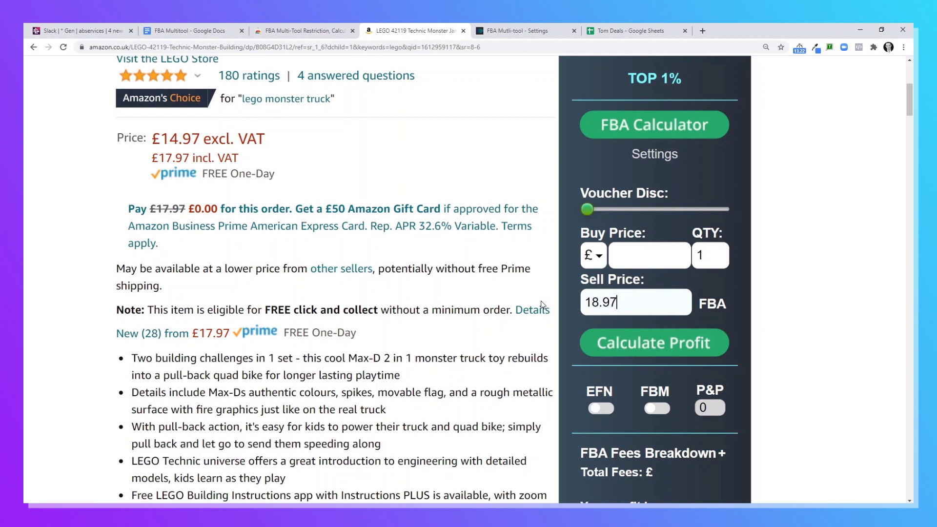
pyautogui.press('Left')
pyautogui.press('Left')
pyautogui.press('Left')
pyautogui.press('BackSpace')
pyautogui.write('7')
# - Enter a buy price of £5 and calculate the profit
pyautogui.click(646, 254)
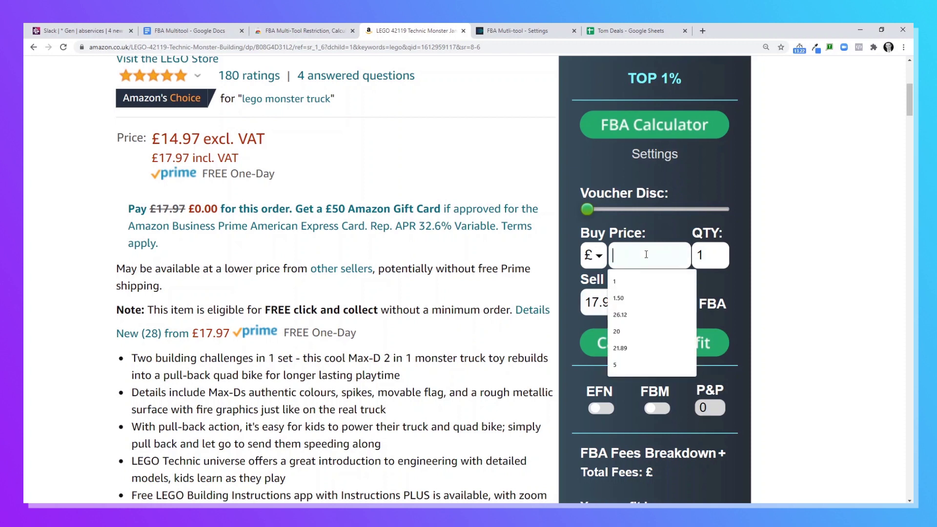
pyautogui.write('5')
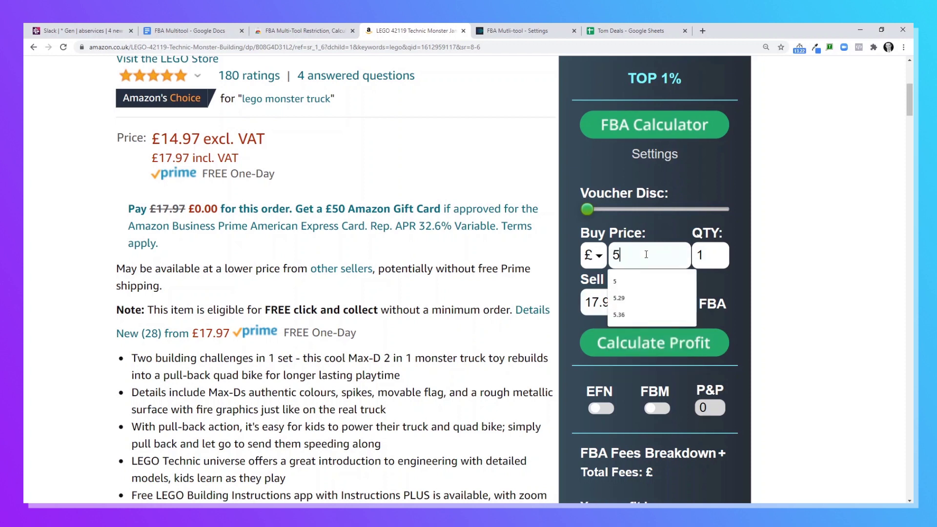
pyautogui.click(629, 348)
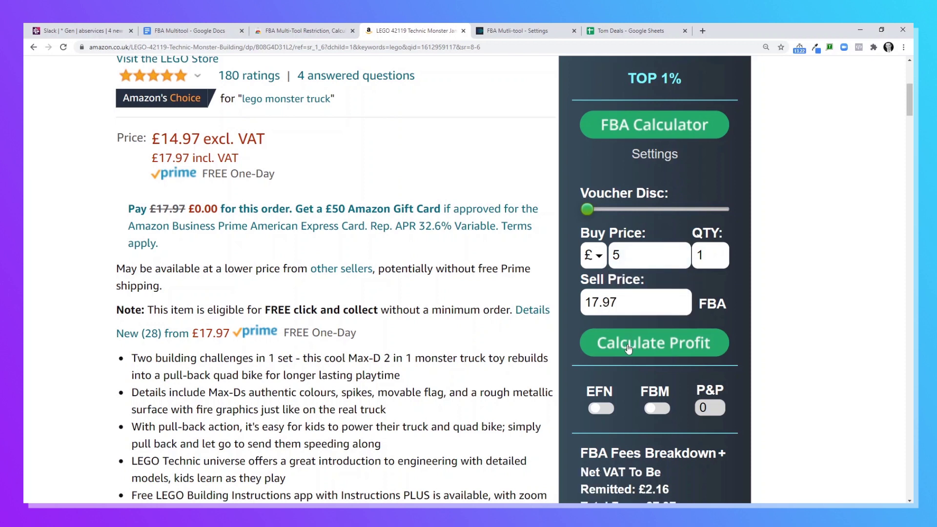
# - Expand the FBA fees breakdown to review the individual fees and collapse it again
pyautogui.scroll(-2, 630, 348)
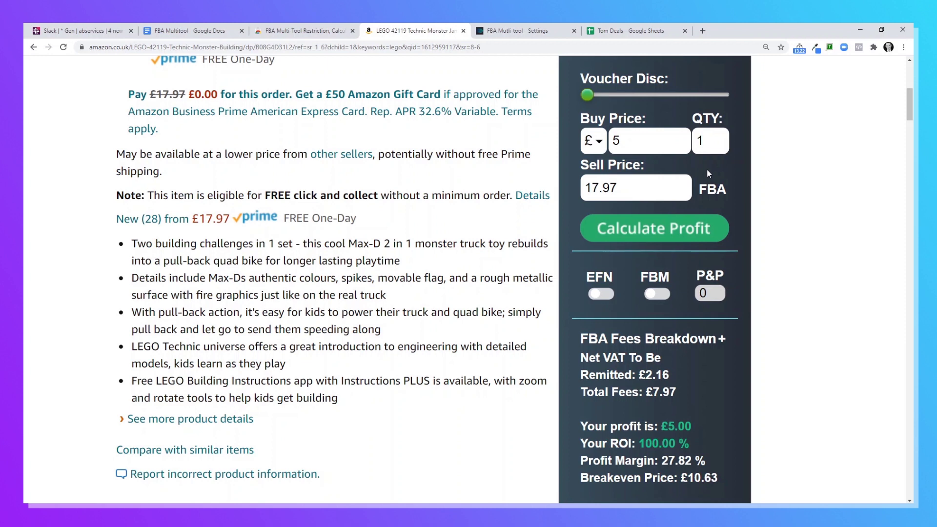
pyautogui.click(704, 340)
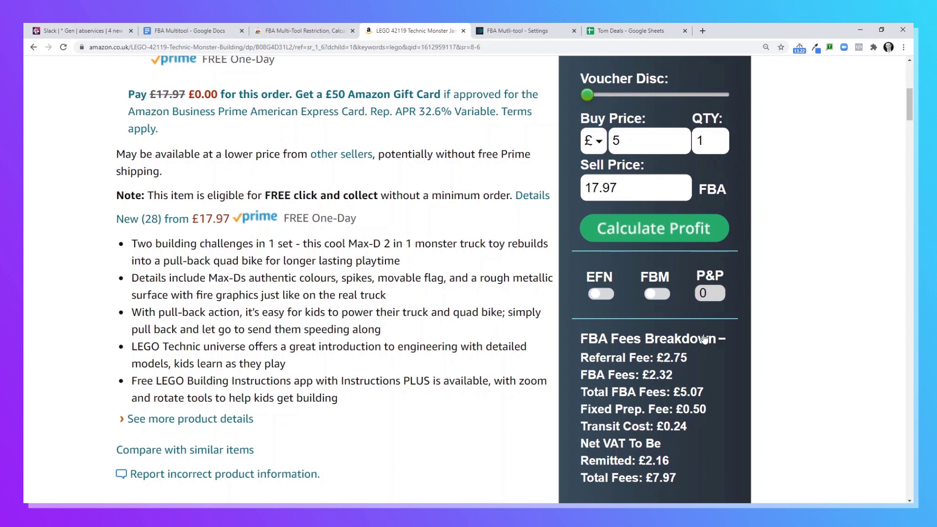
pyautogui.click(705, 339)
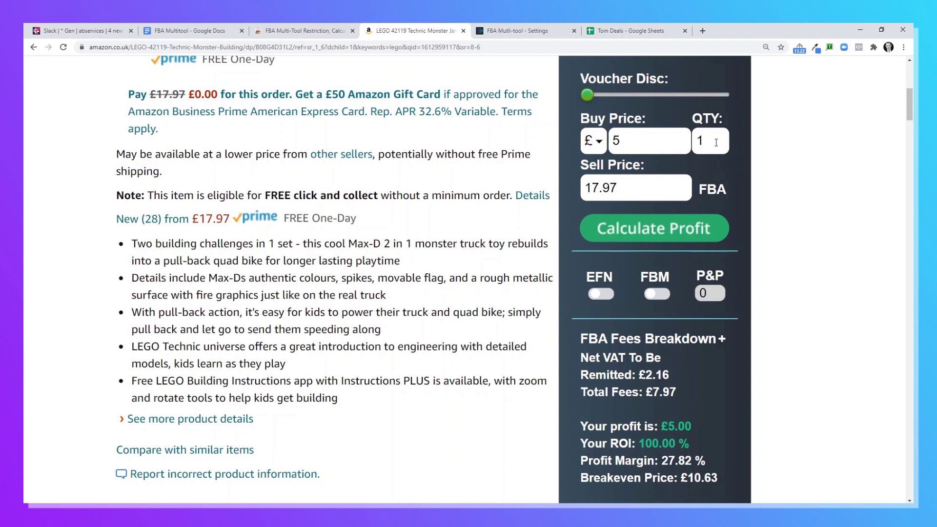
# - Calculate the profit for a quantity of 10, and restore the quantity to 1 and recalculate
pyautogui.doubleClick(699, 146)
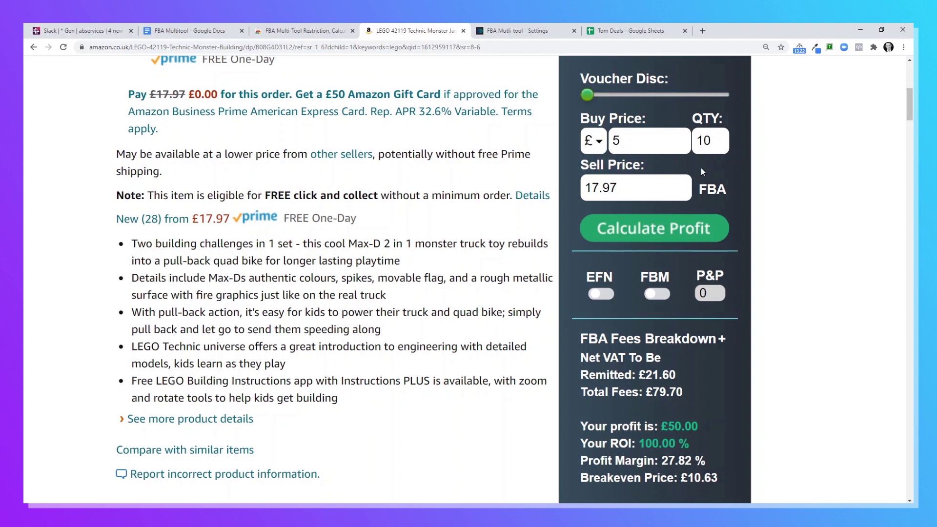
pyautogui.moveTo(713, 149); pyautogui.dragTo(695, 153)
pyautogui.click(661, 229)
# - Apply a 20% voucher discount and recalculate the profit
pyautogui.moveTo(587, 94); pyautogui.dragTo(612, 100)
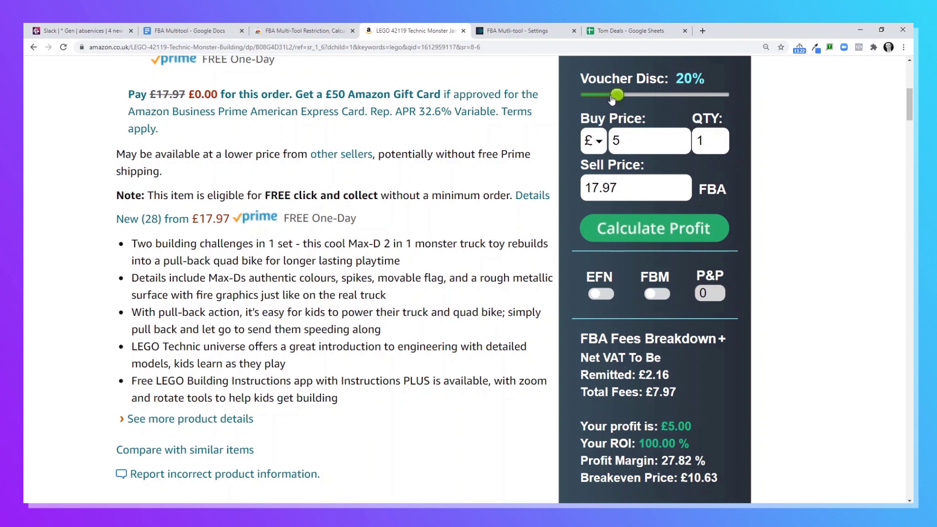
pyautogui.click(635, 230)
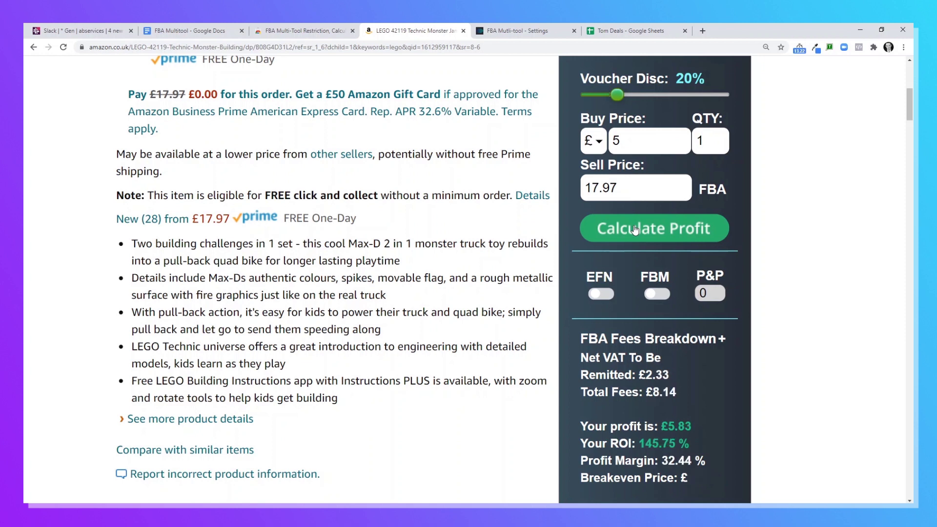
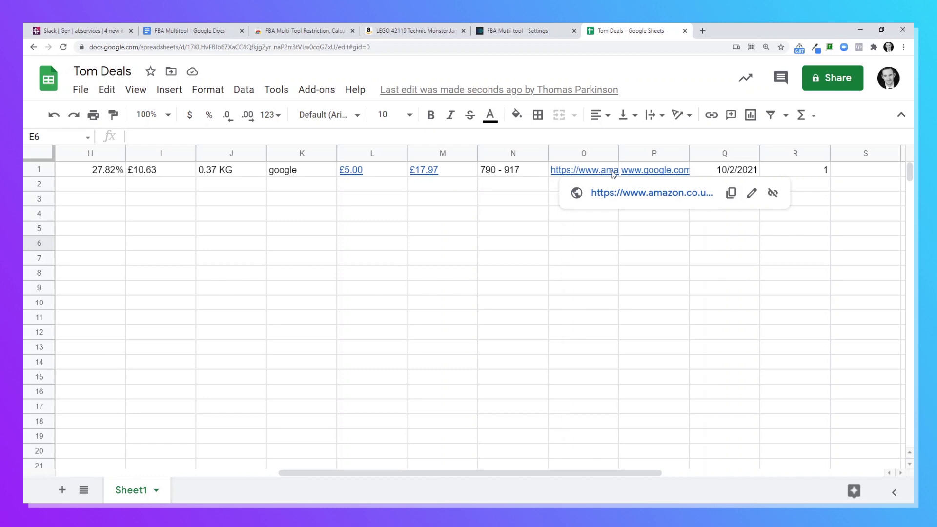
# - Open the variation viewer for the Nike Pitch Team Training Football and examine each variation's price, size, reviews and history
pyautogui.moveTo(642, 173)
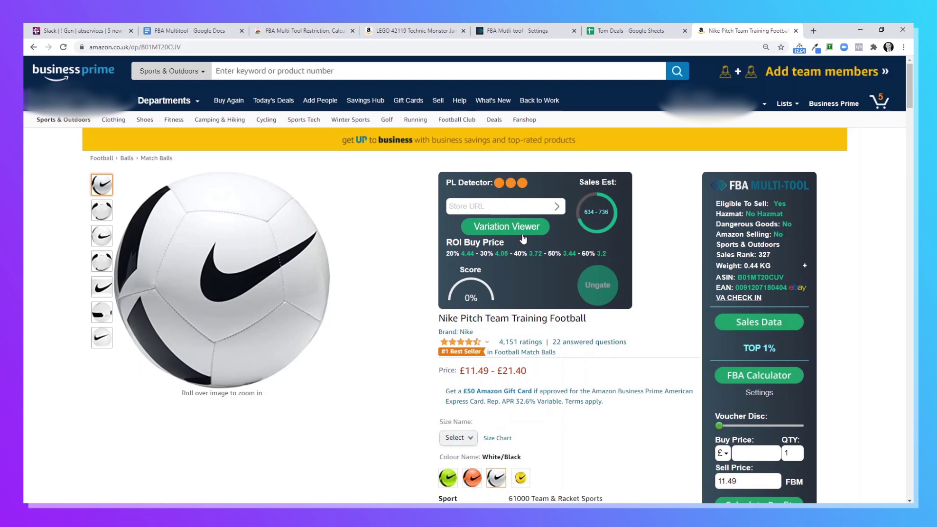
pyautogui.click(523, 228)
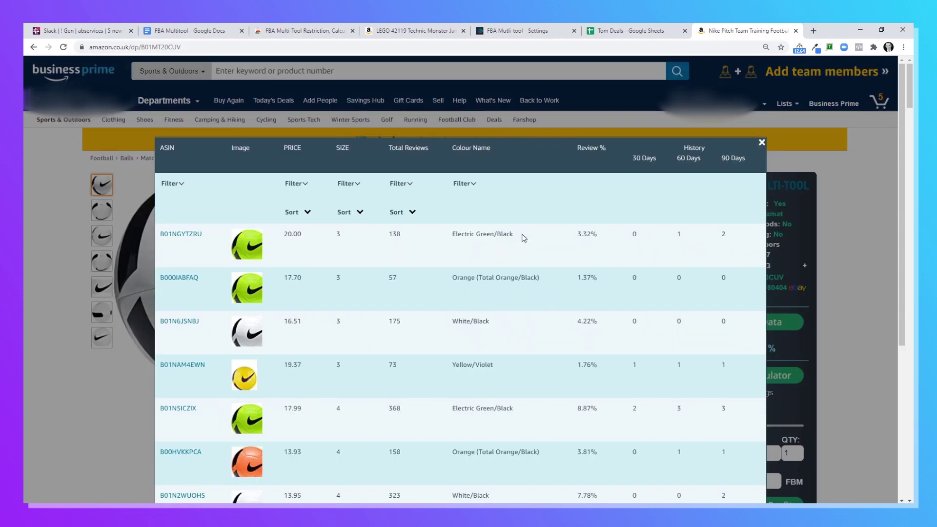
pyautogui.keyDown('ctrl'); pyautogui.scroll(3, 471, 291); pyautogui.keyUp('ctrl')
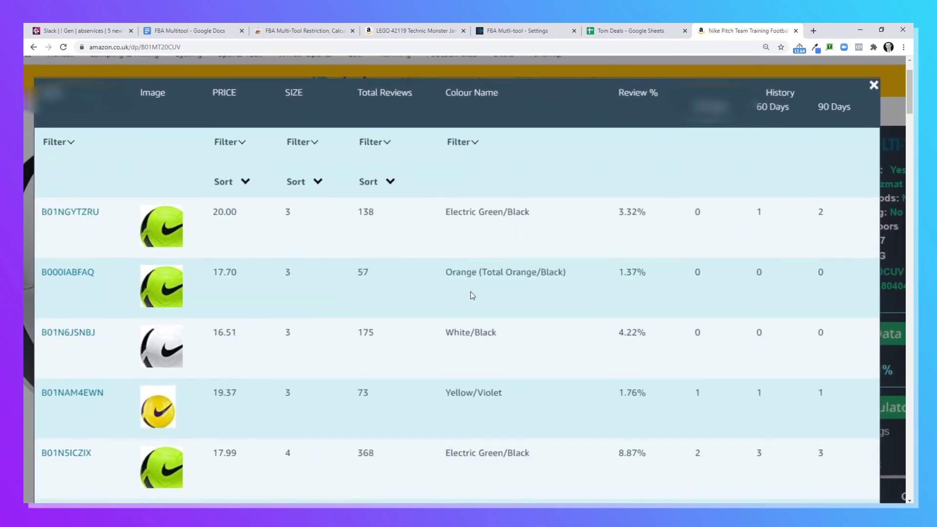
pyautogui.scroll(-3, 470, 293)
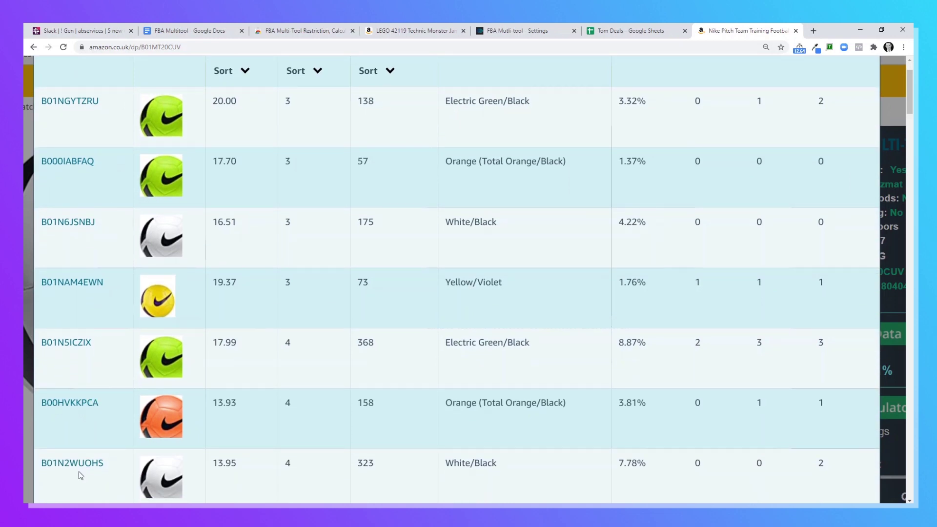
pyautogui.scroll(1, 247, 177)
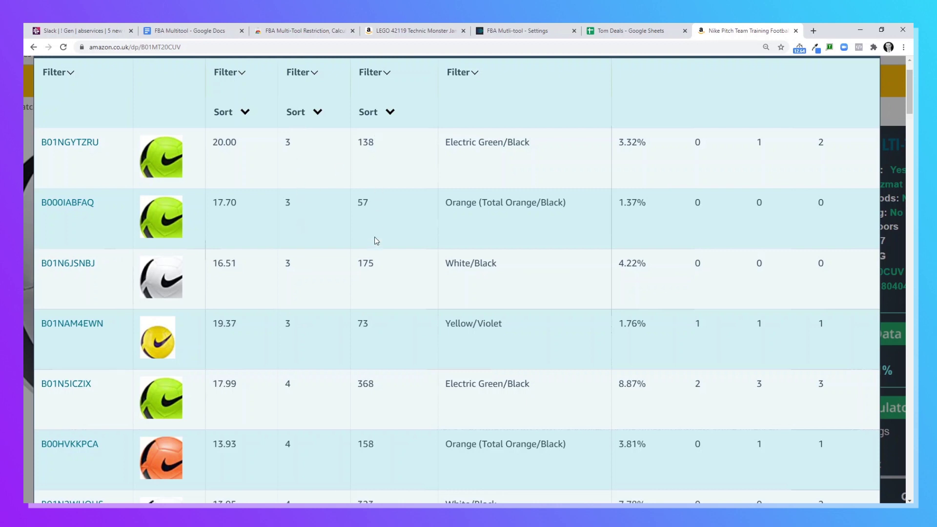
pyautogui.scroll(1, 385, 172)
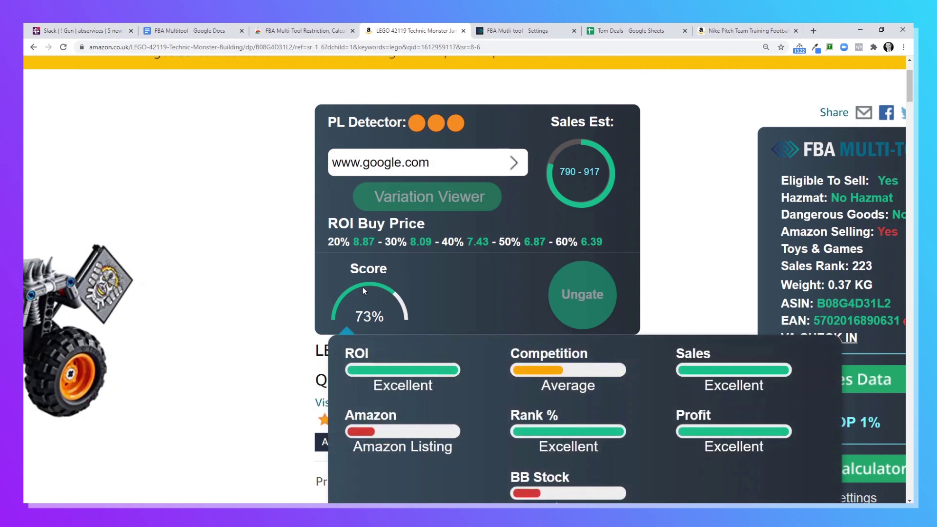
# - Examine the item score breakdown on the LEGO truck listing, including ROI, competition, sales and profit ratings
pyautogui.scroll(-3, 363, 290)
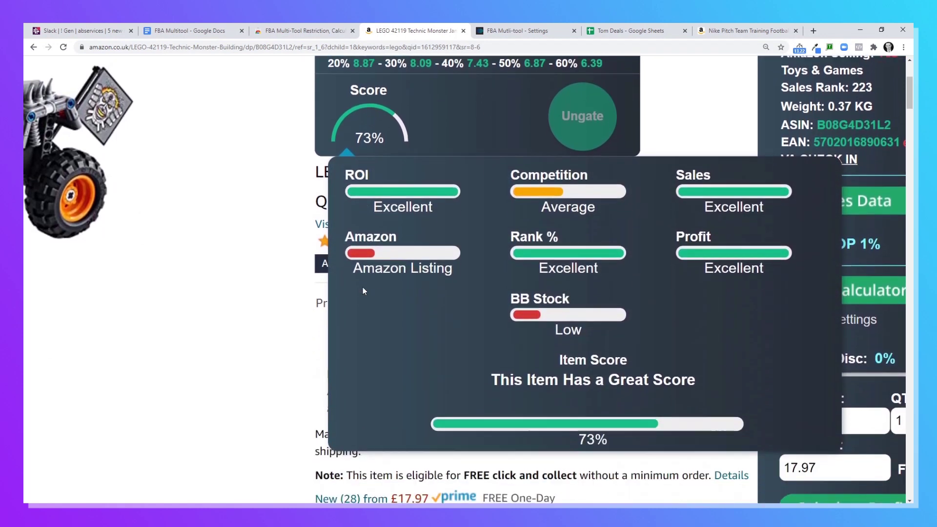